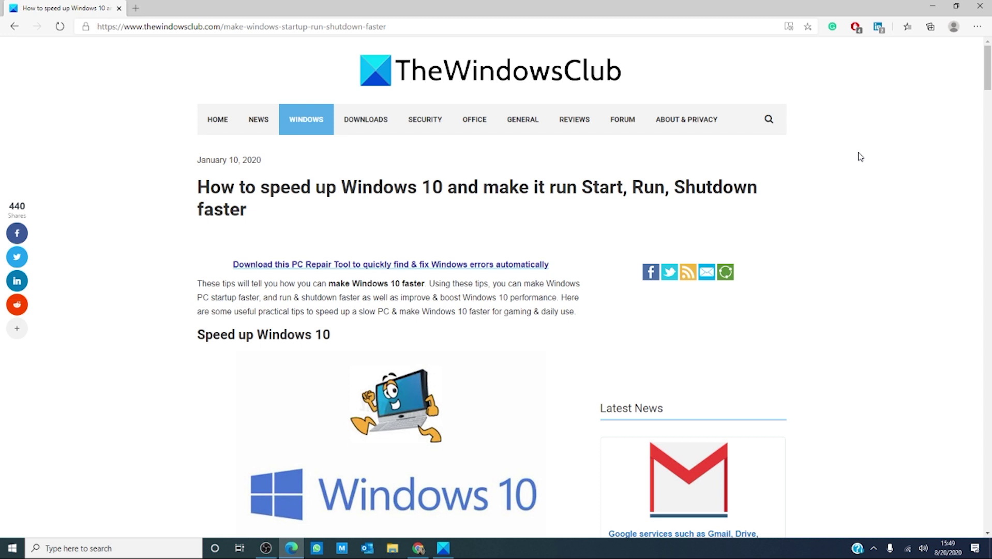
- Minimize the Edge speed-up article to reveal the desktop
click(934, 8)
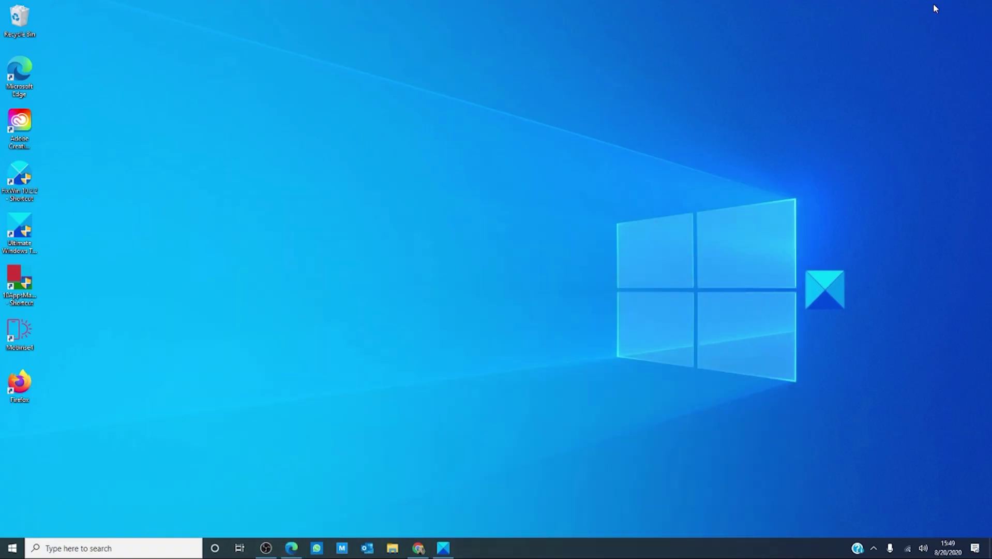
click(447, 548)
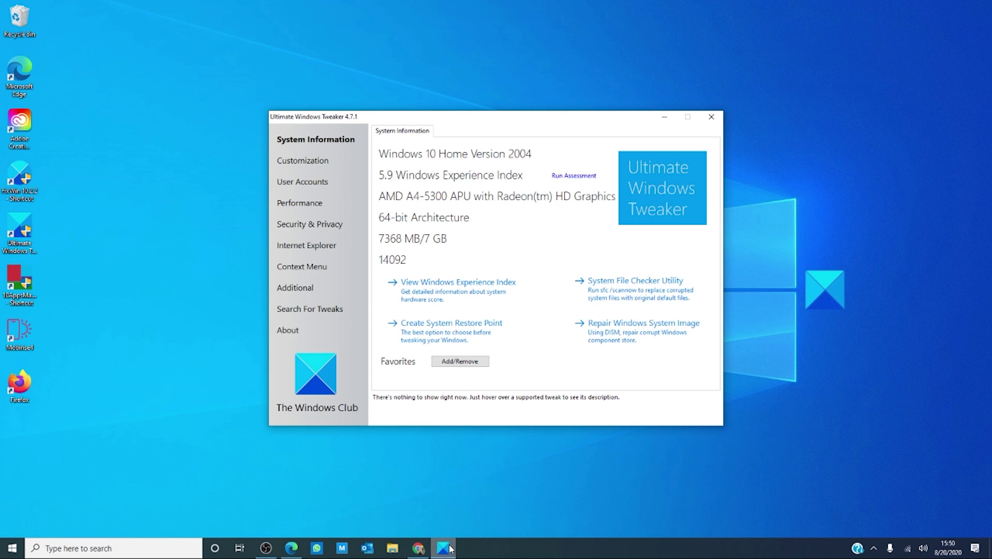
click(663, 118)
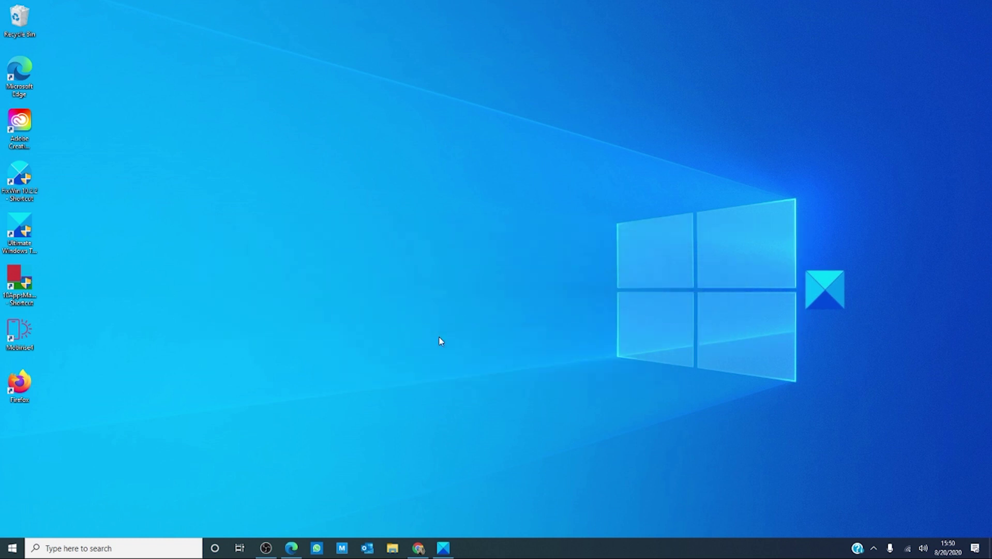
click(80, 548)
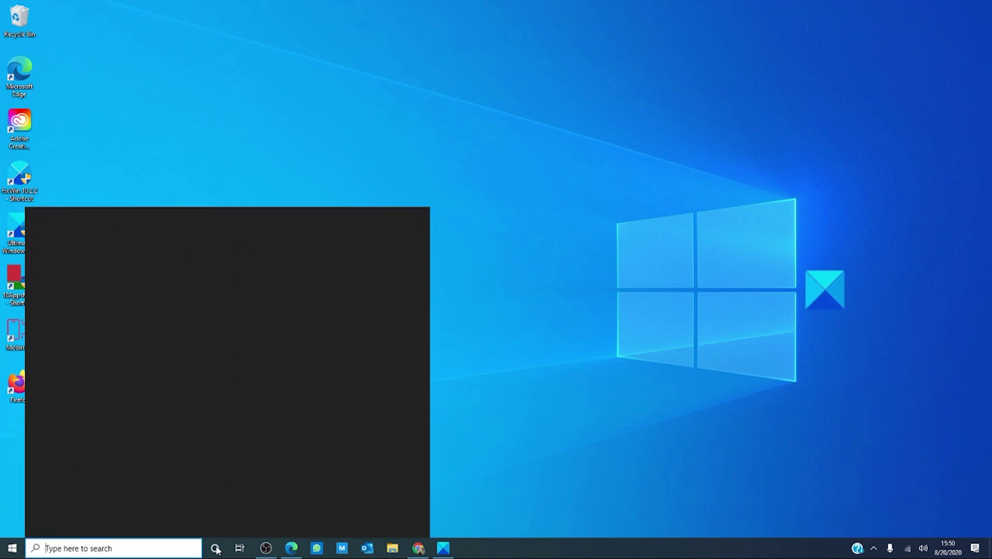
text(start)
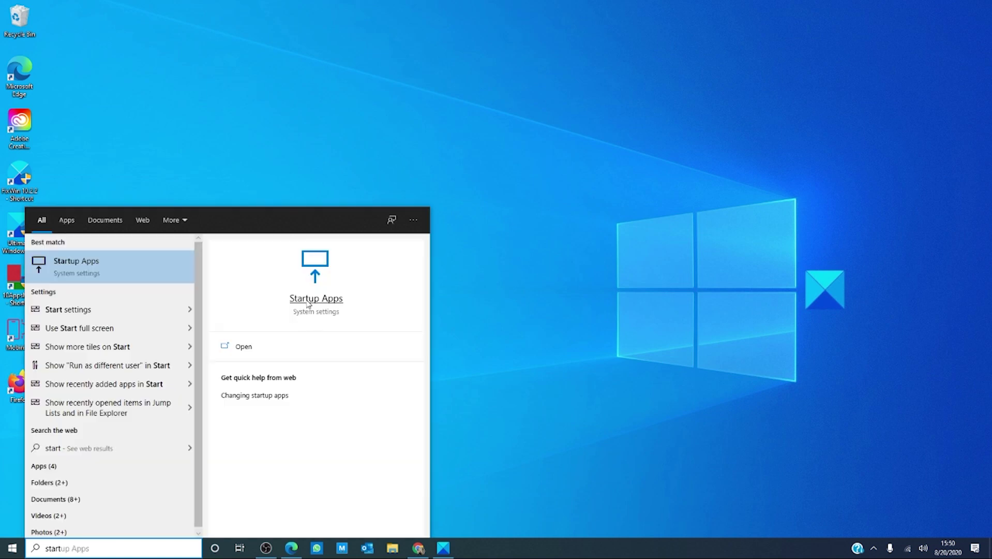
click(307, 302)
scroll(625, 266, down, 1)
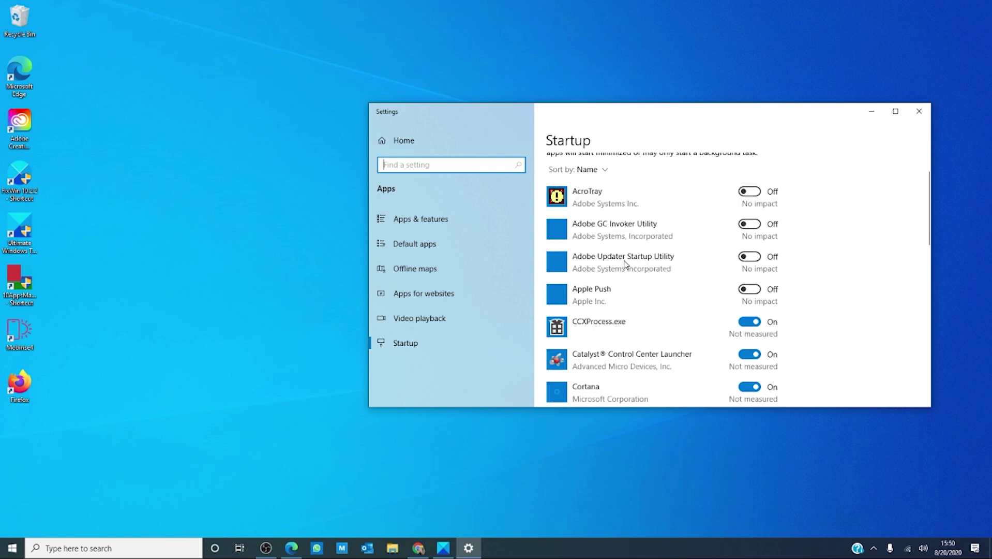
scroll(625, 264, down, 1)
scroll(626, 265, down, 2)
scroll(625, 265, down, 1)
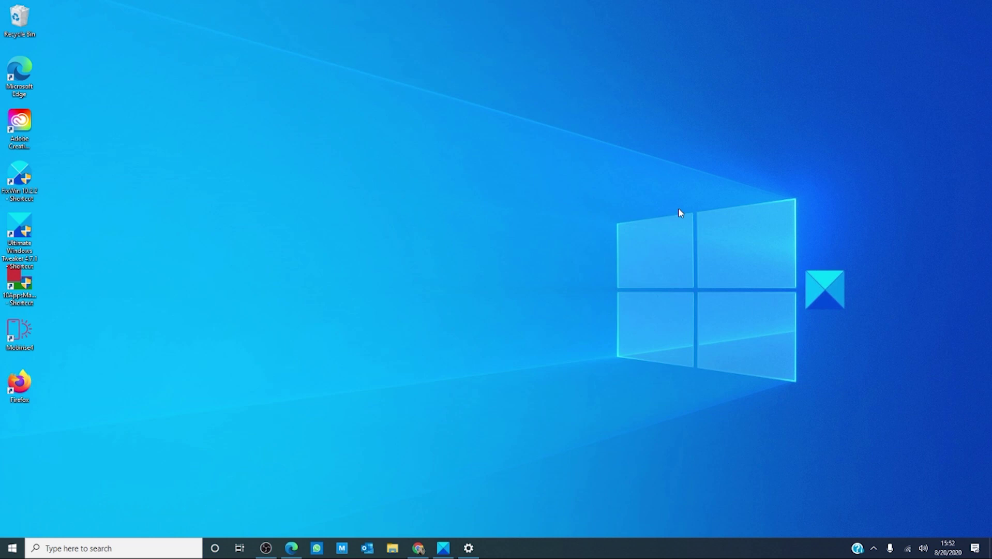
click(136, 547)
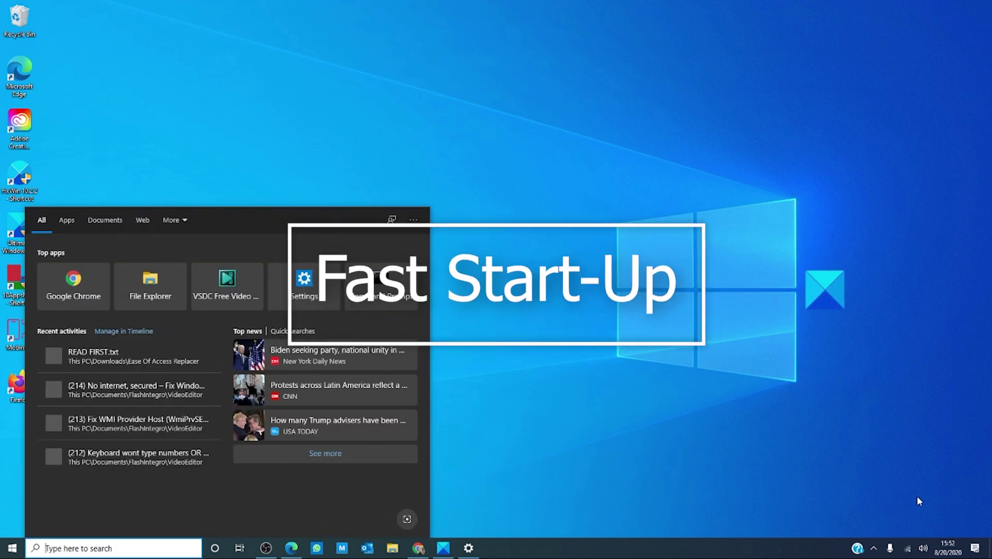
text(fast)
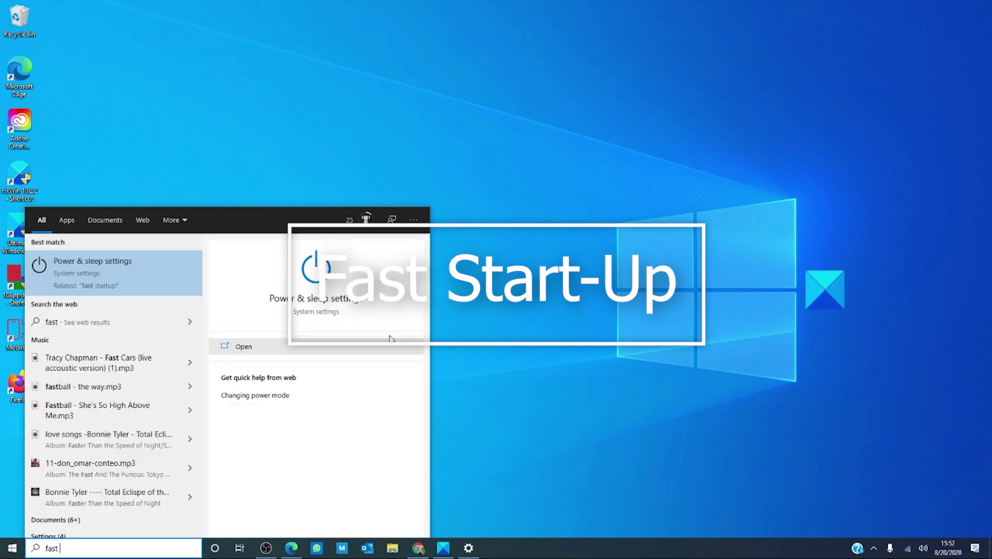
- Open the Power & sleep settings page from search, then close Settings
click(391, 340)
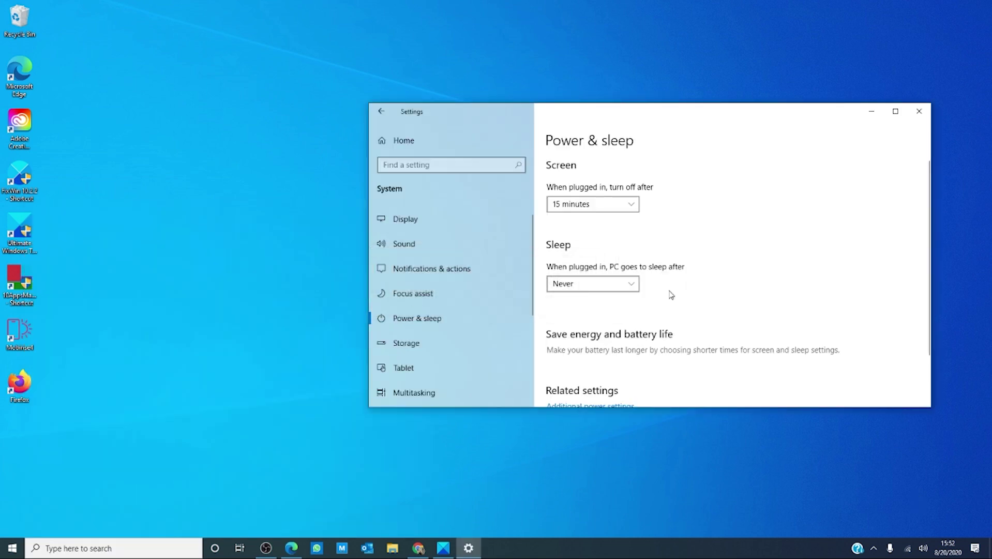
click(919, 112)
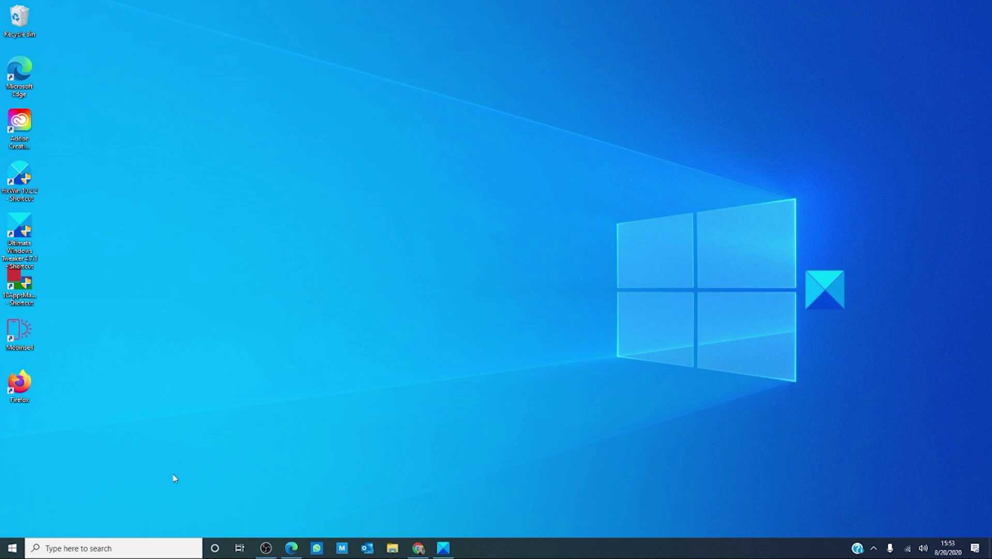
click(147, 547)
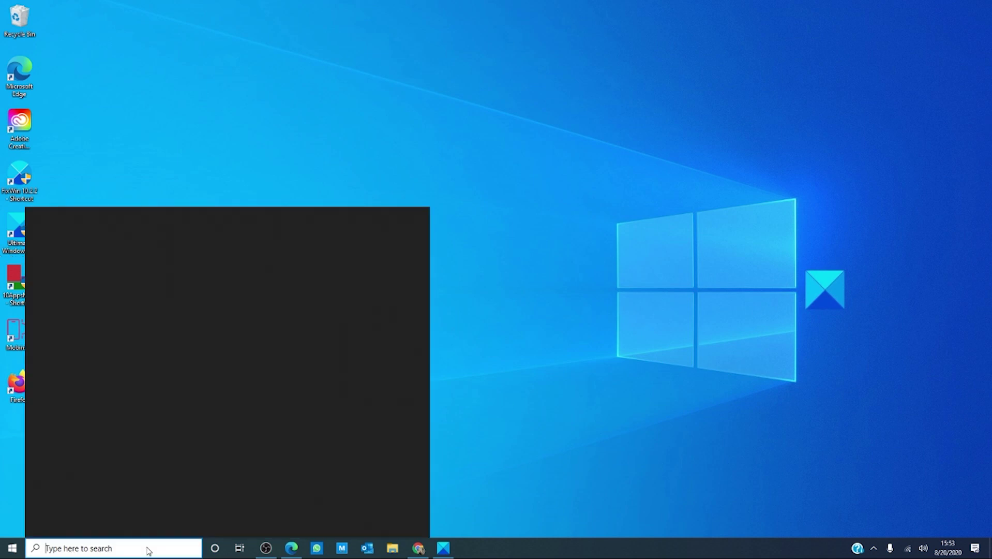
text(fast st)
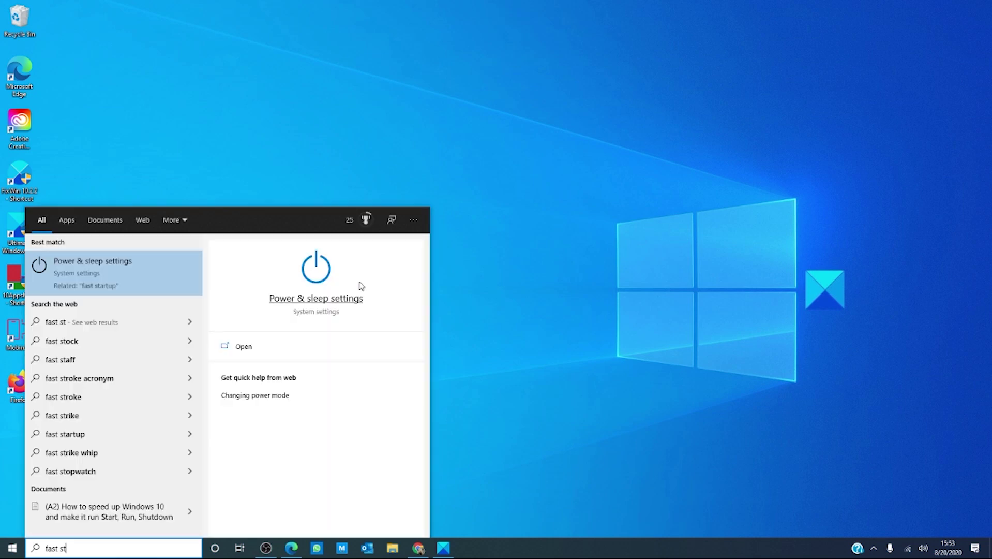
click(358, 285)
scroll(485, 288, down, 3)
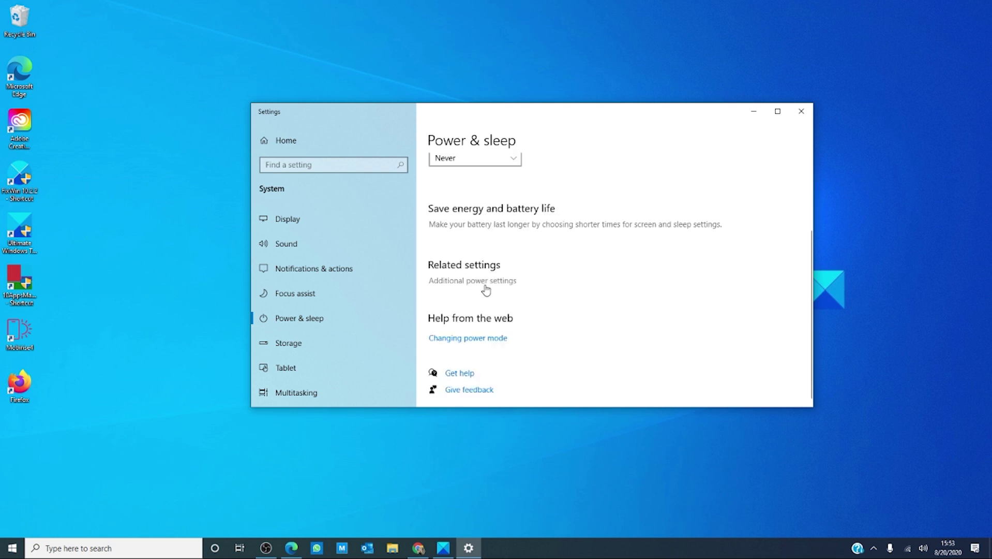
click(485, 288)
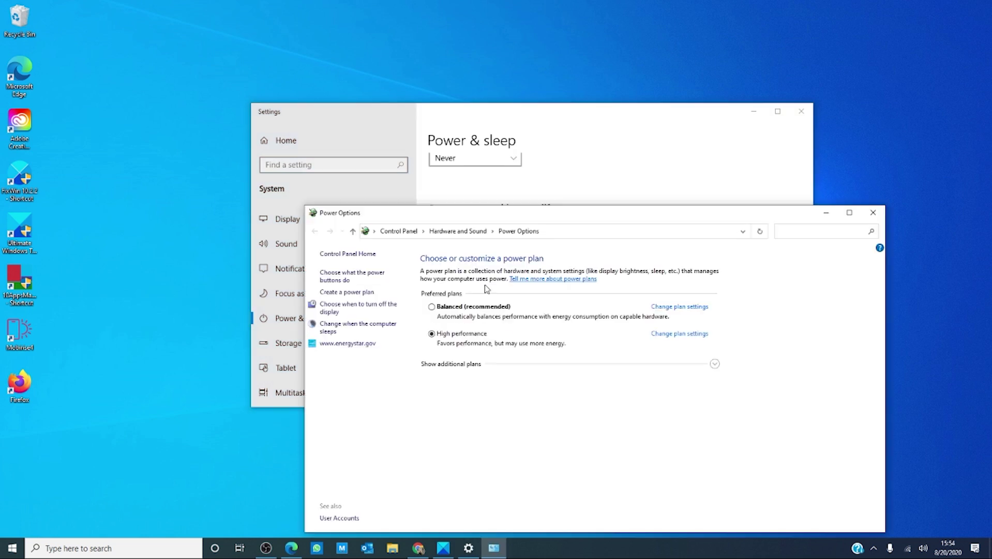
click(329, 278)
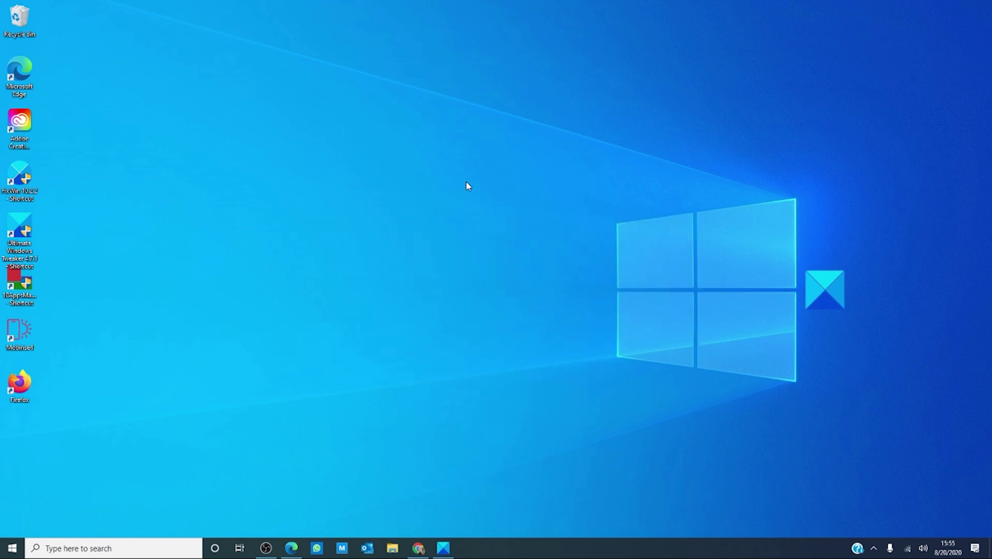
- Find Performance Options via search and move the dialog to screen centre
click(132, 549)
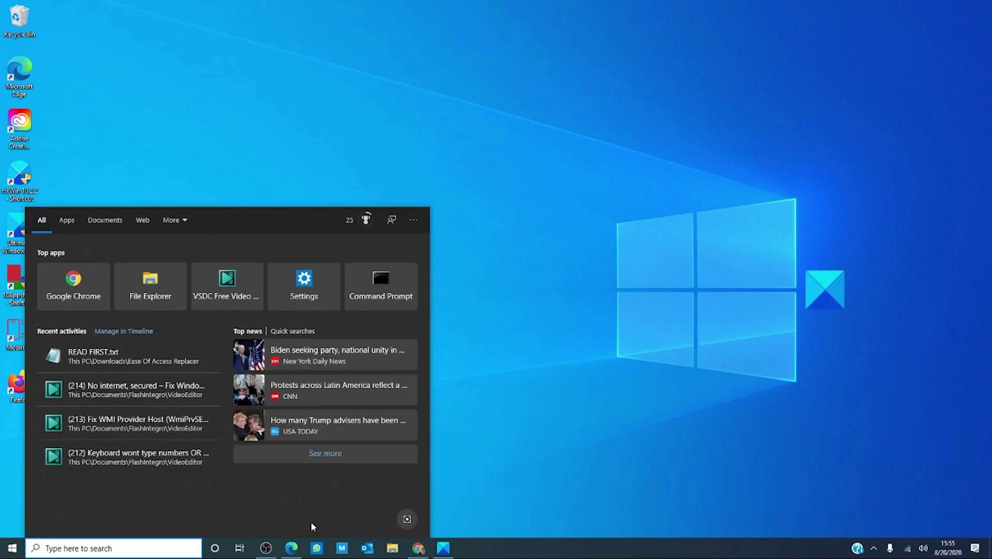
text(a)
text(djust)
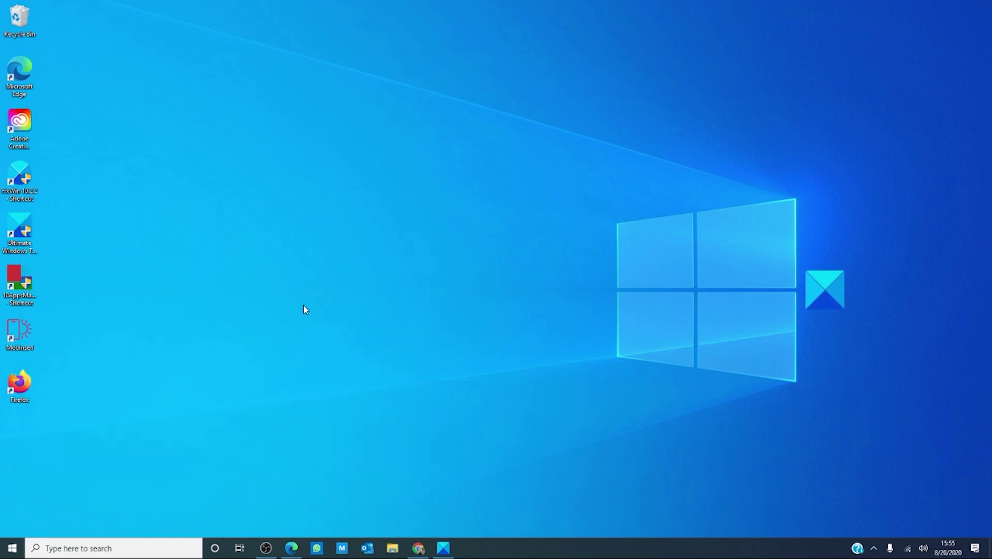
drag(184, 75, 462, 194)
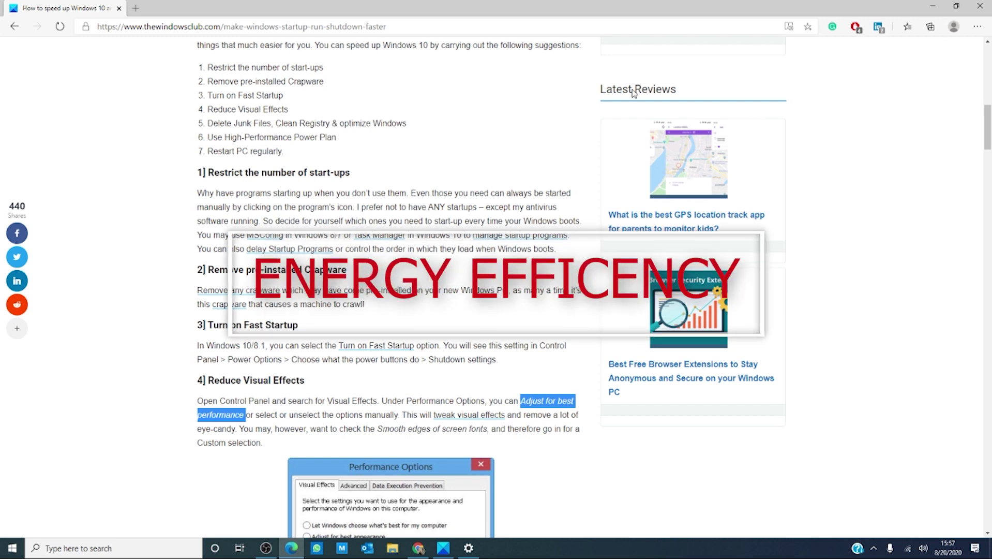
- Deselect the article text and bring the Power & sleep settings back up
click(95, 237)
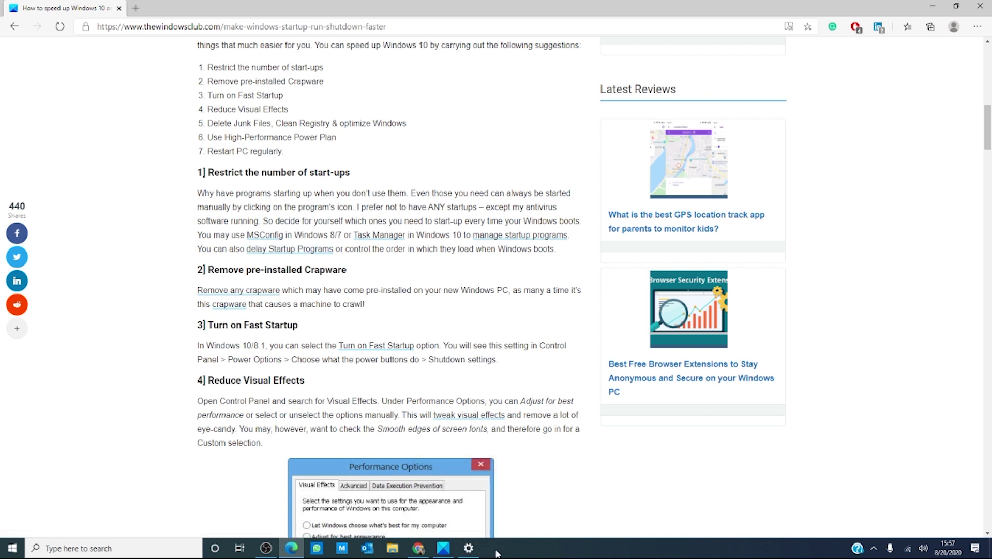
click(468, 548)
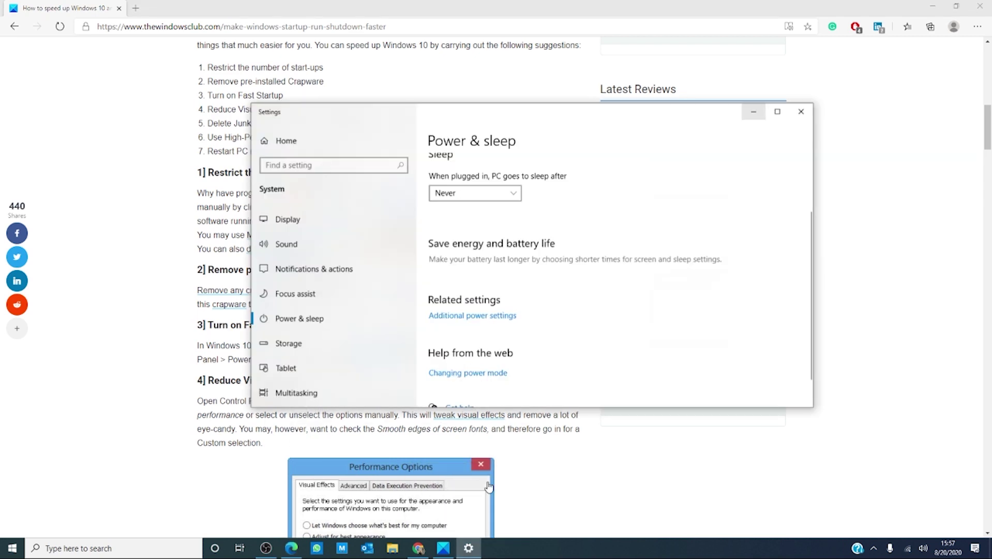
- Review the additional Power Options plans, then return to Windows search
click(471, 315)
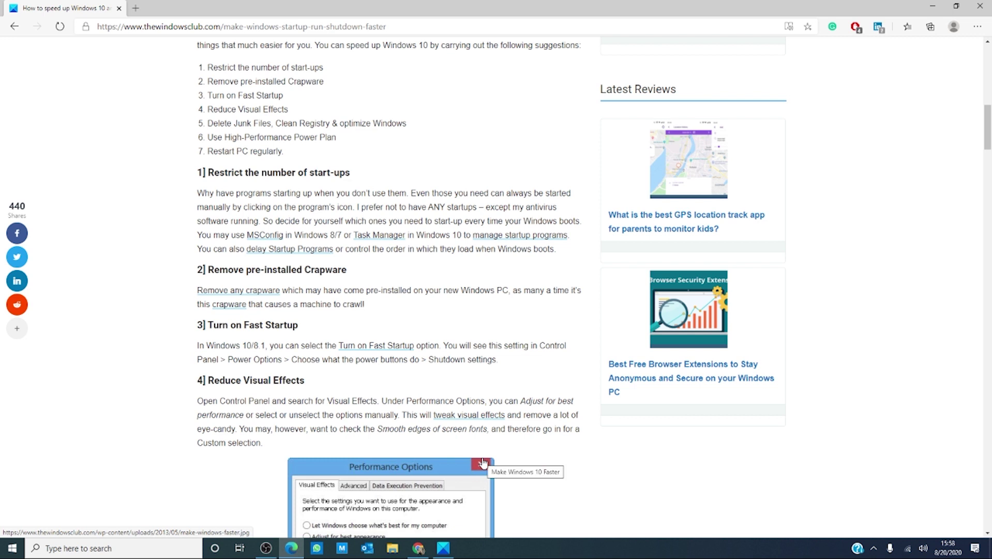
click(133, 549)
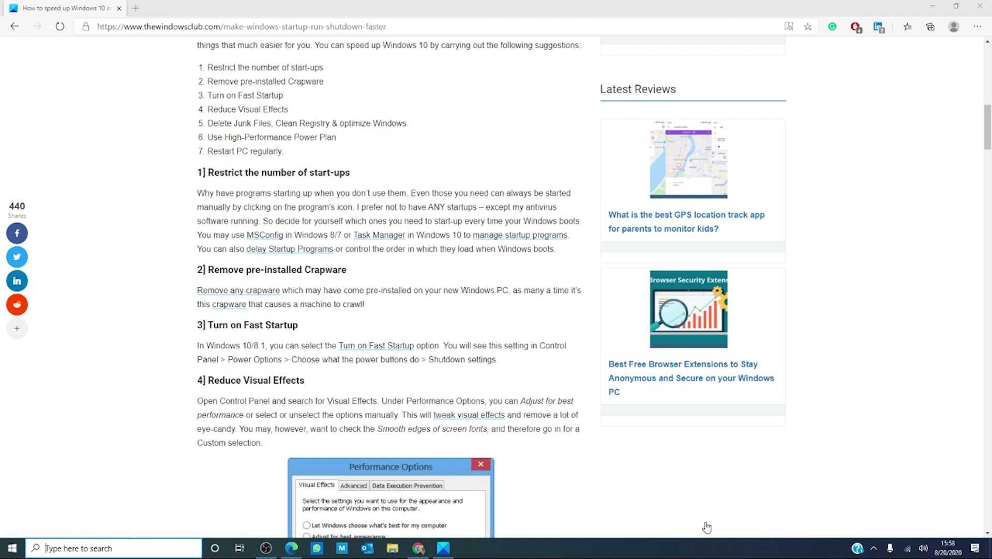
text(defra)
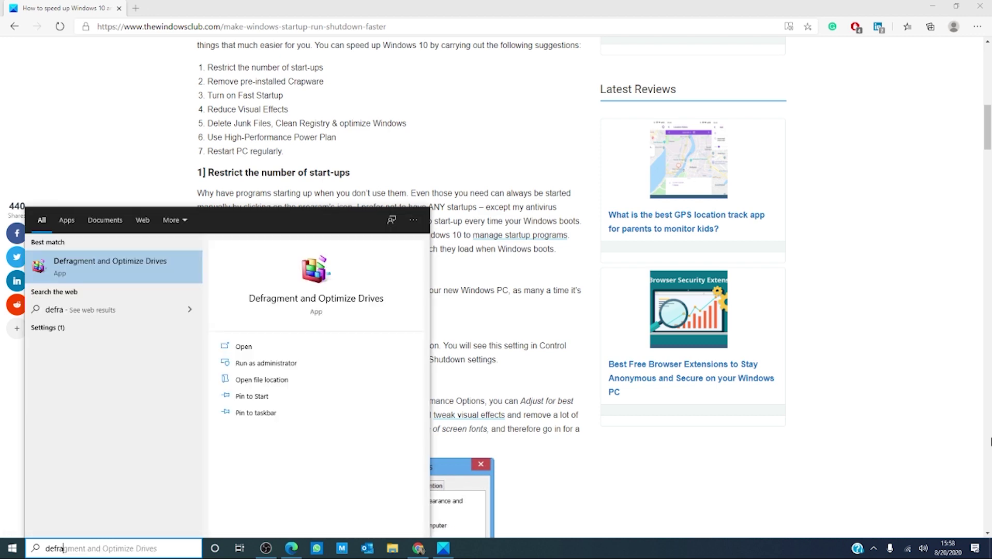
click(358, 299)
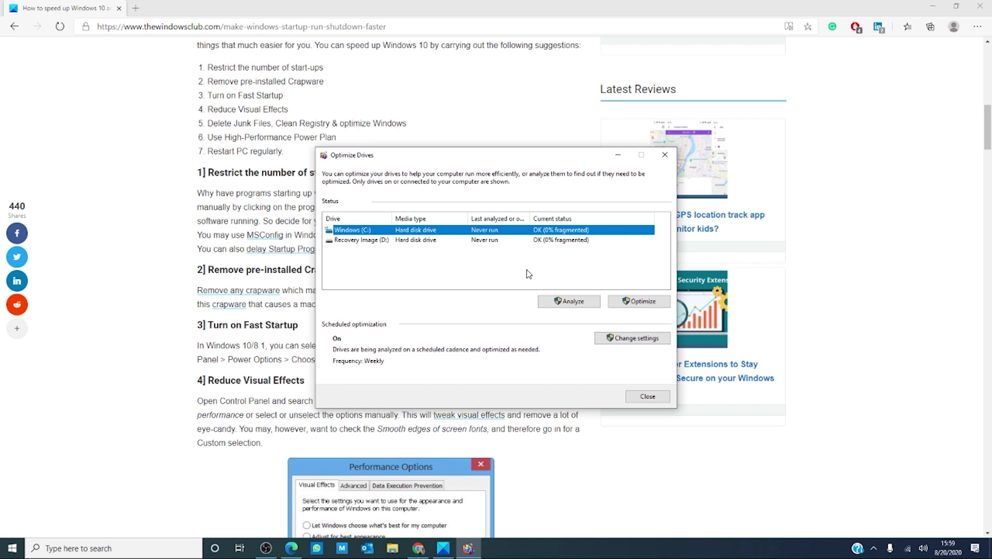
click(664, 155)
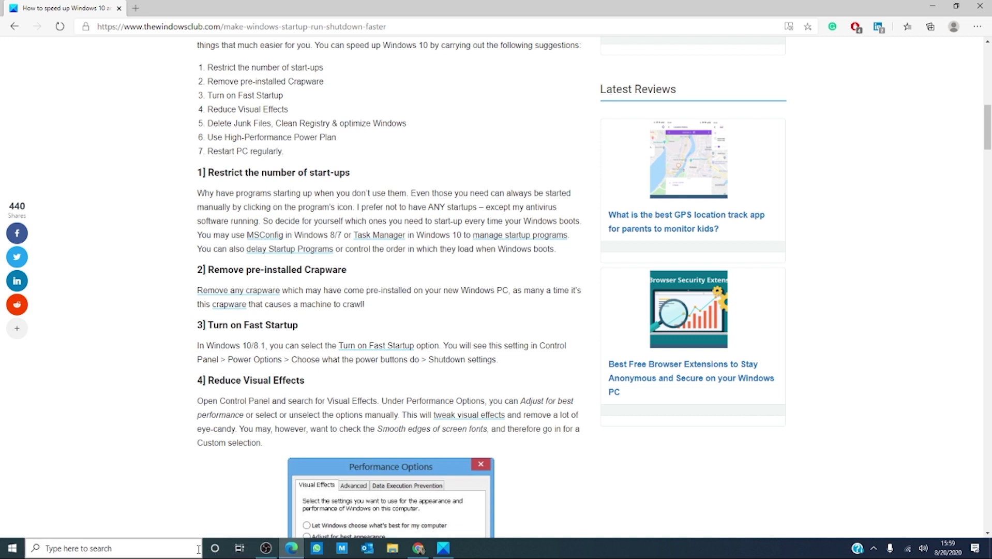
- Run chkdsk from Windows search, then bring up the Run box for SYSDM.CPL
key(super+s)
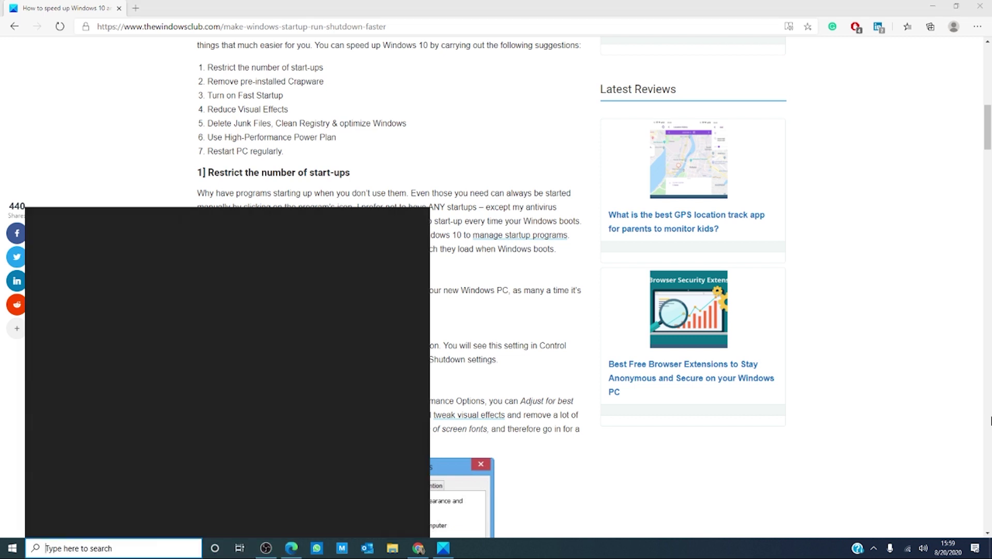
text(chkdsk)
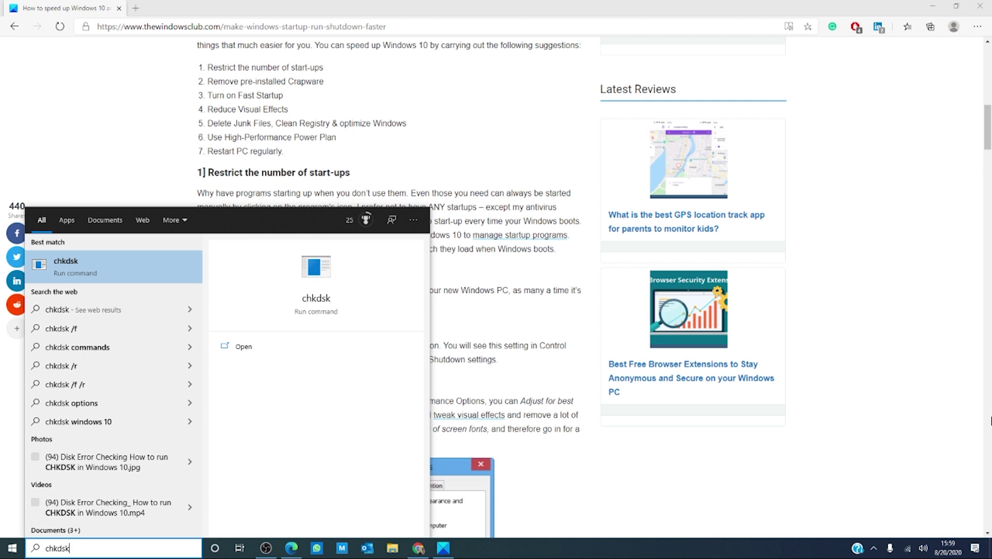
click(437, 315)
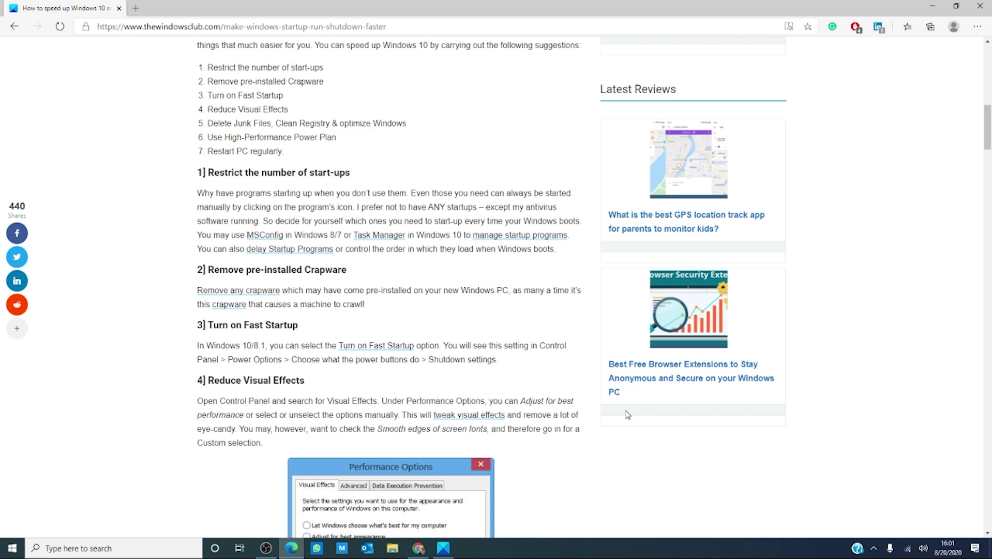
key(super+r)
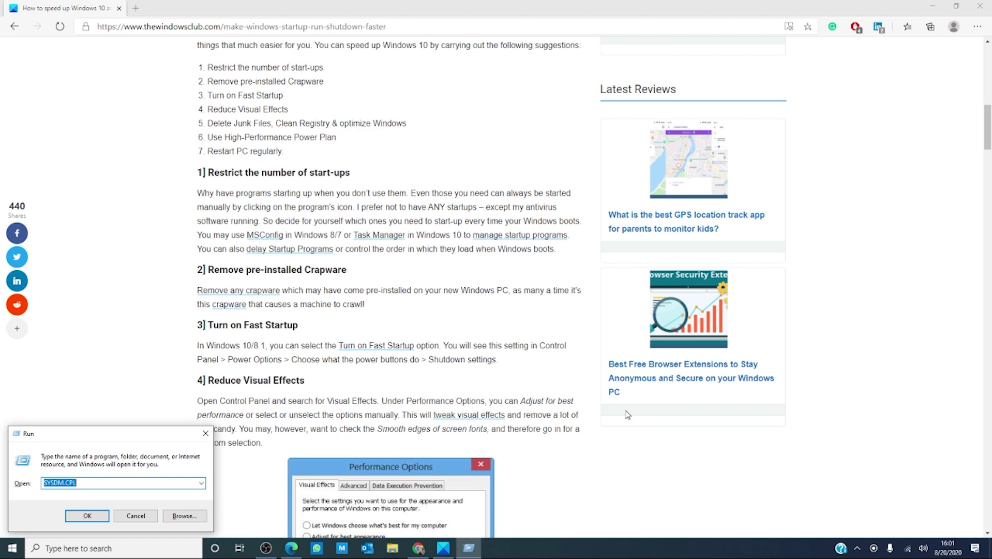
- Run SYSDM.CPL, review Advanced > Performance Settings visual effects, confirm with OK and close System Properties
key(Return)
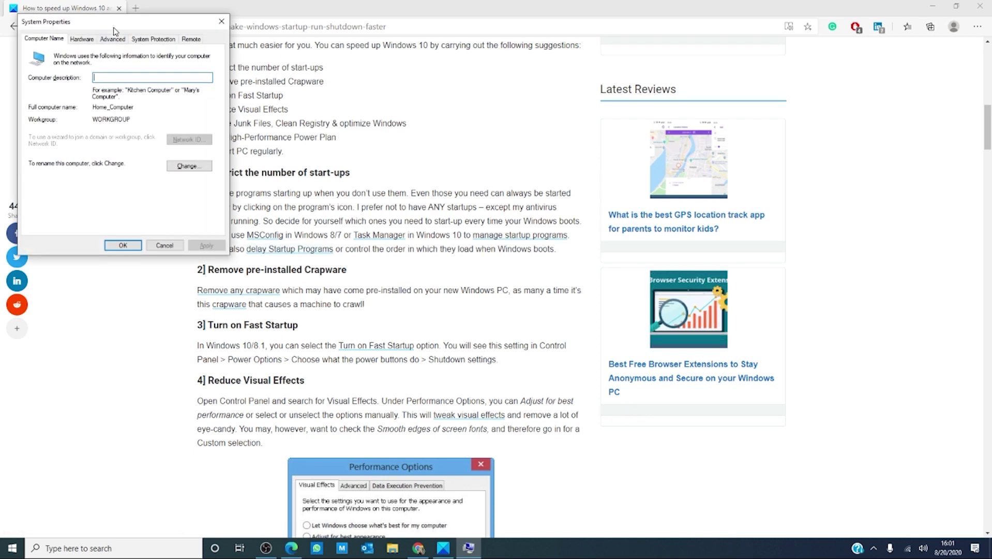
drag(113, 28, 406, 144)
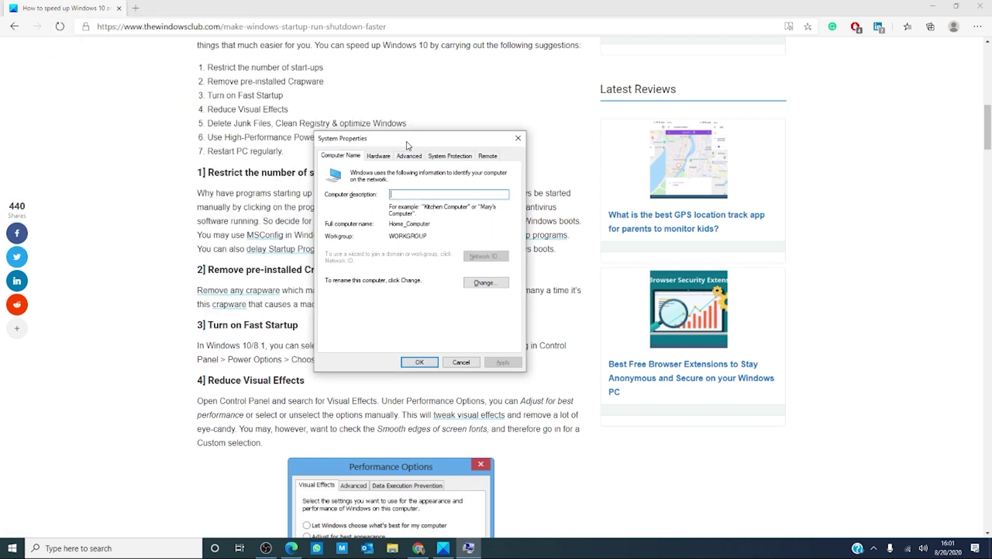
click(408, 158)
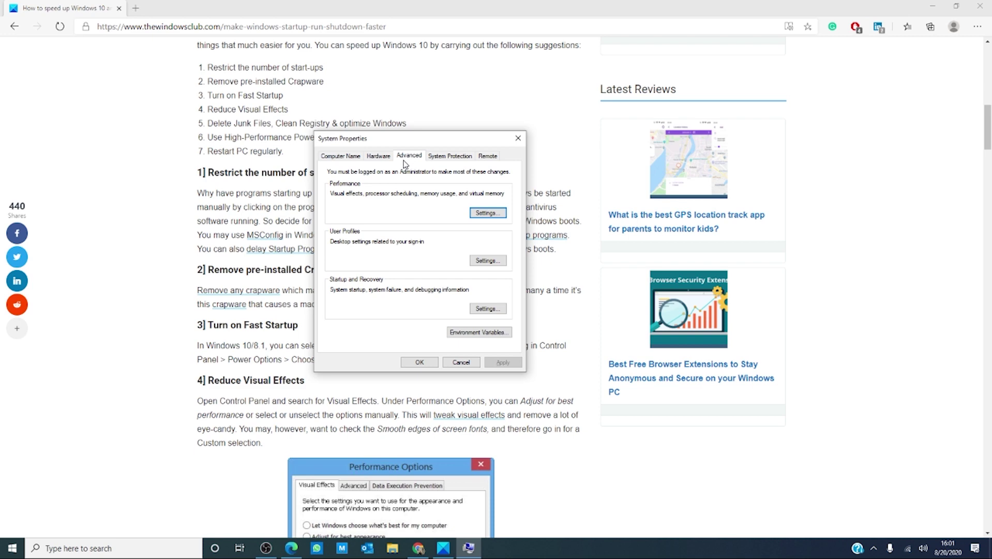
click(487, 213)
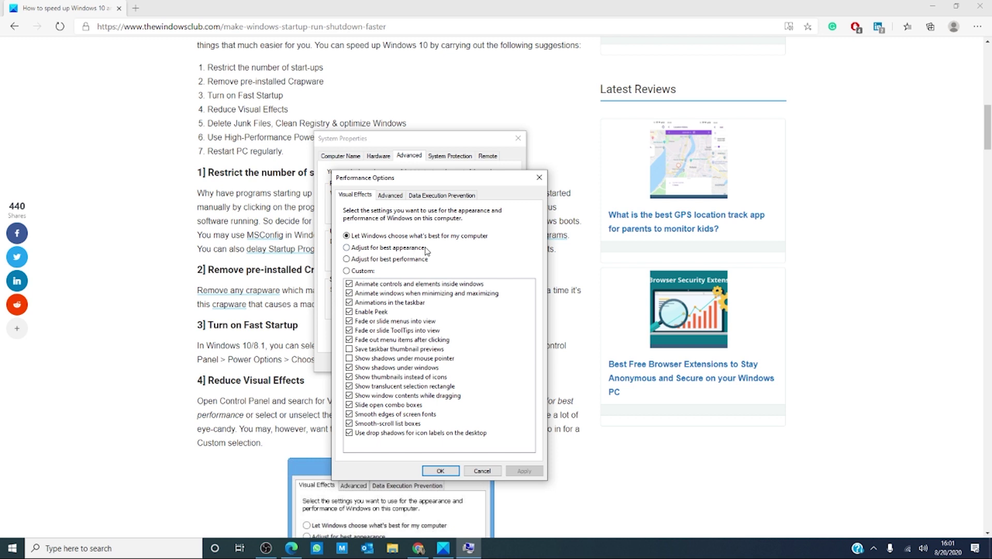
click(439, 470)
click(517, 140)
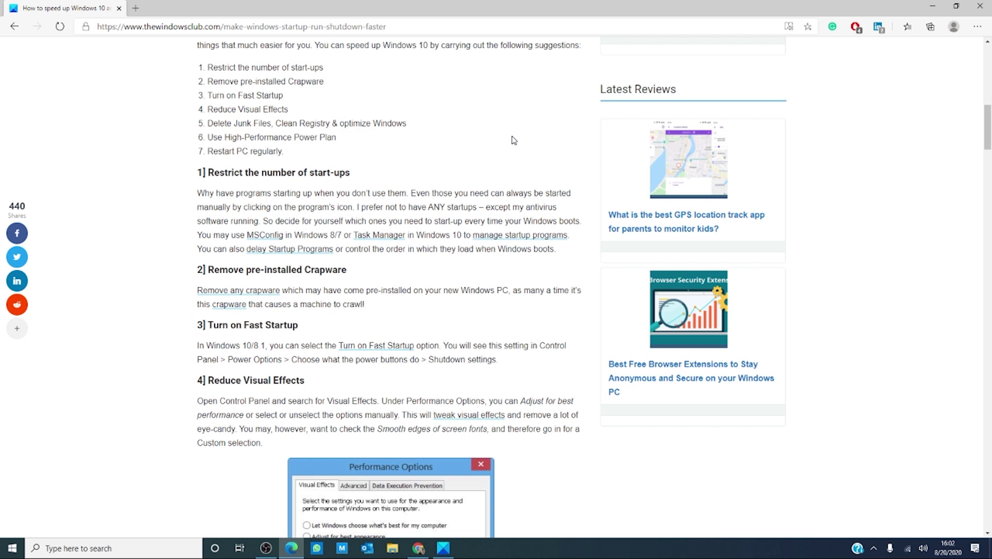
- Launch regedit and browse to HKLM\SOFTWARE\Microsoft\Dfrg\BootOptimizeFunction
click(109, 547)
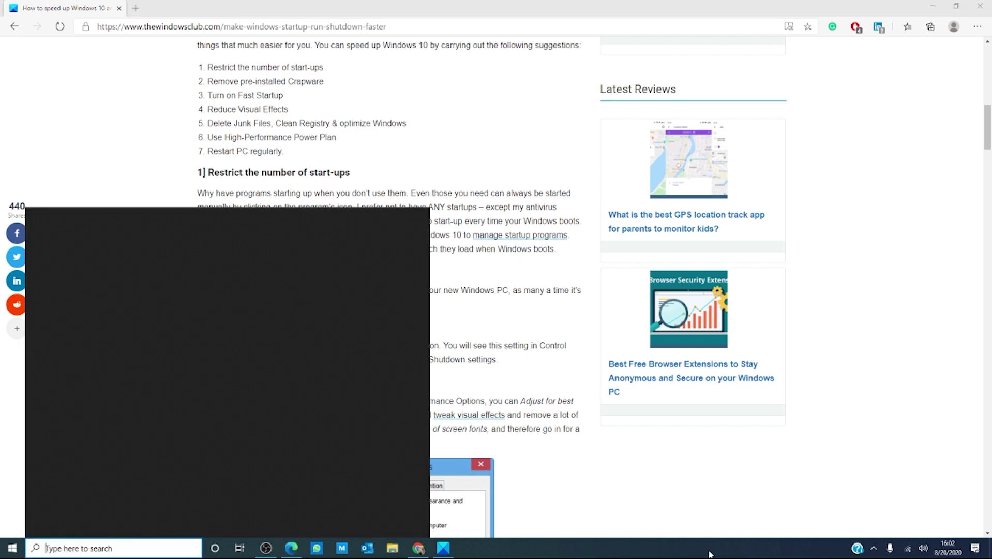
text(re)
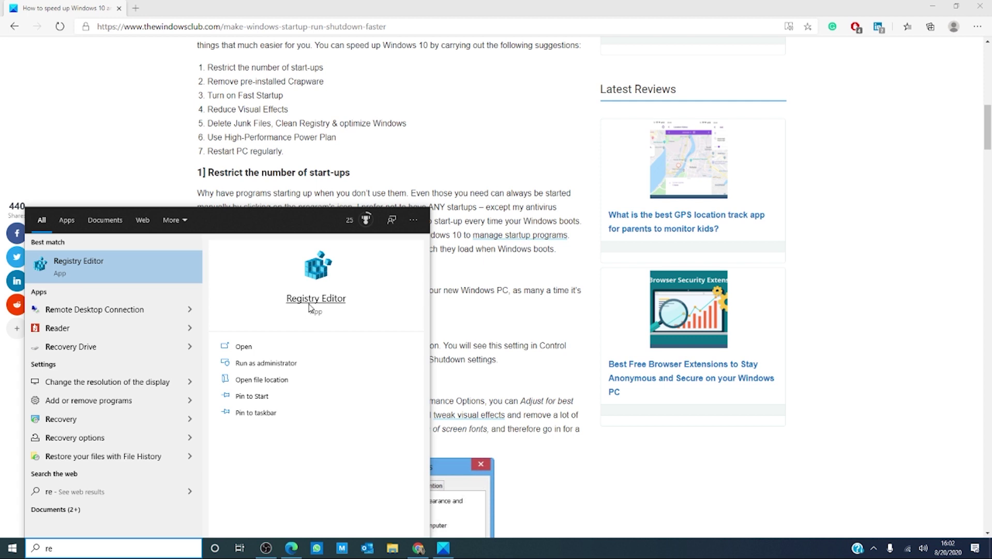
click(313, 305)
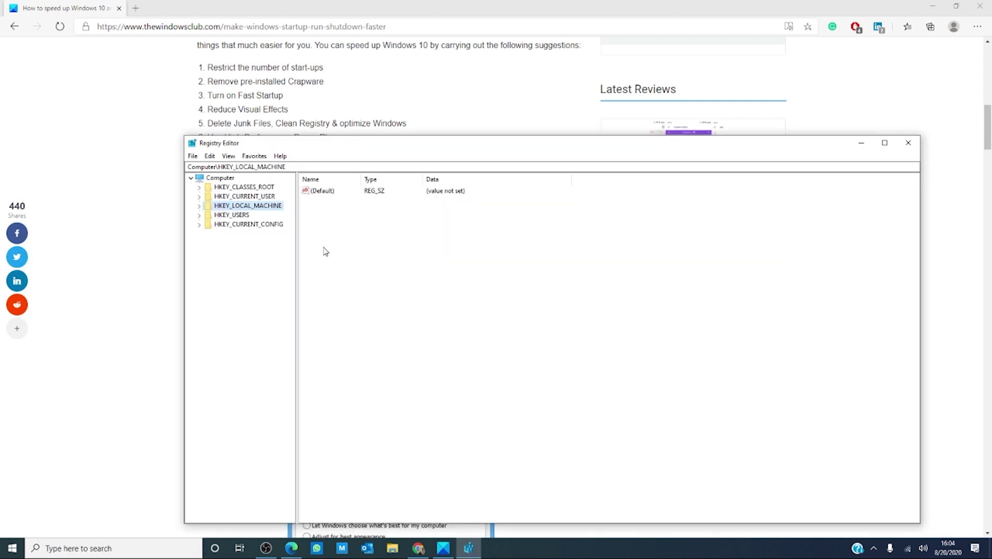
click(200, 206)
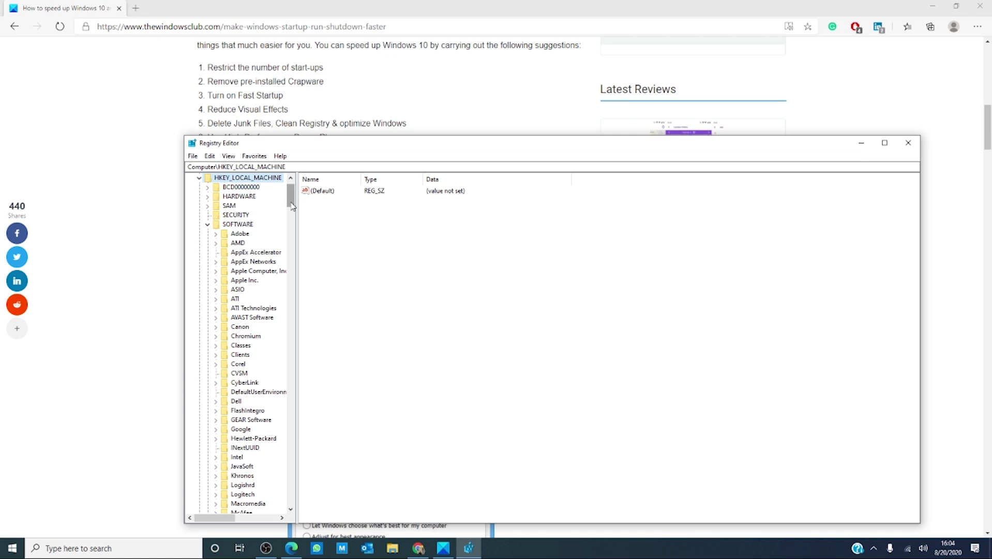
mouse_move(292, 195)
mouse_down()
mouse_move(292, 241)
mouse_move(290, 223)
mouse_up()
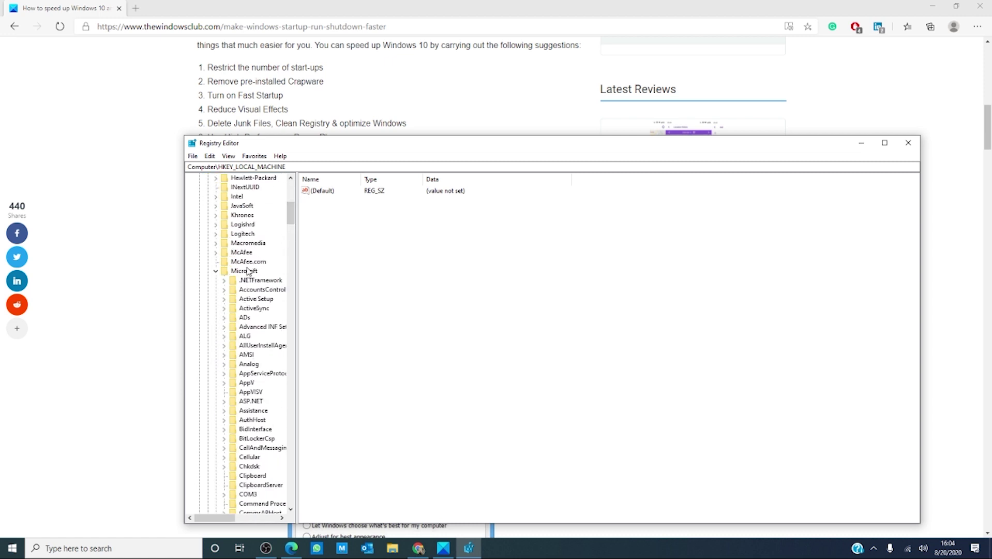
drag(288, 220, 291, 245)
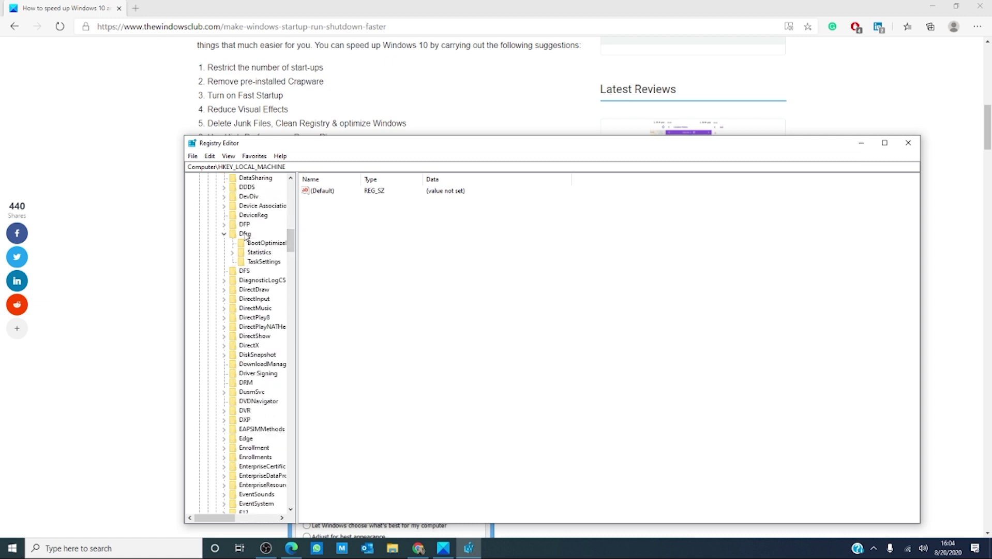
click(255, 243)
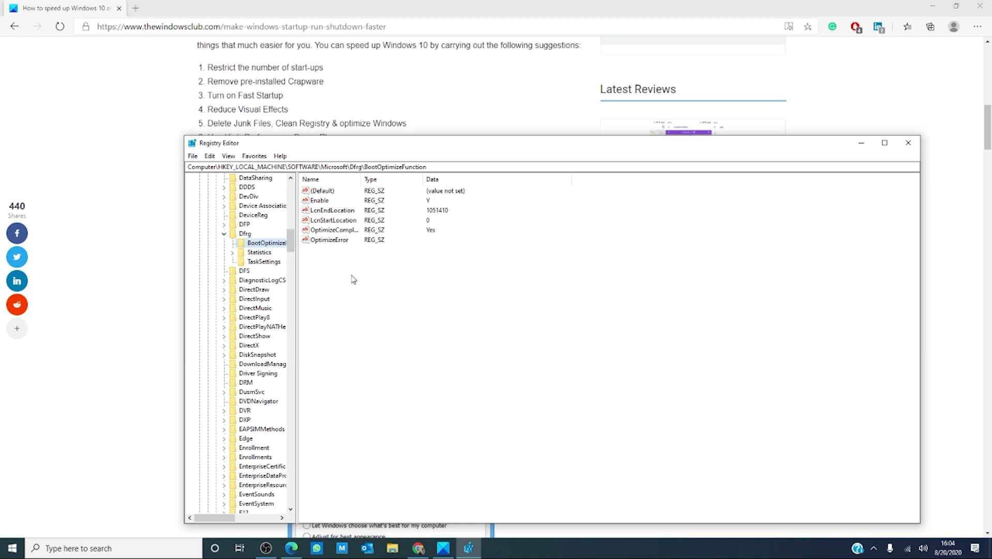
- Modify the Enable value's data to Y and save it
click(326, 205)
right_click(326, 207)
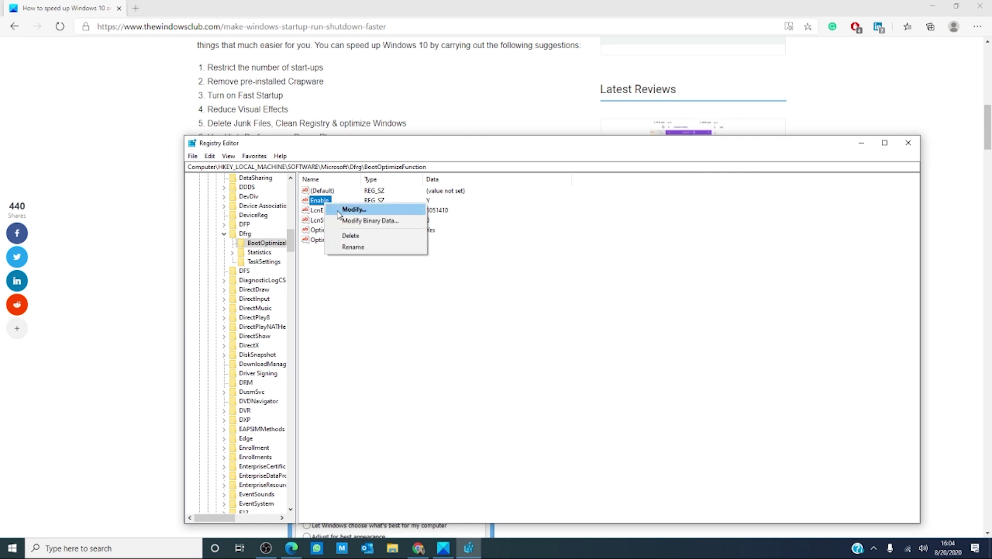
click(338, 213)
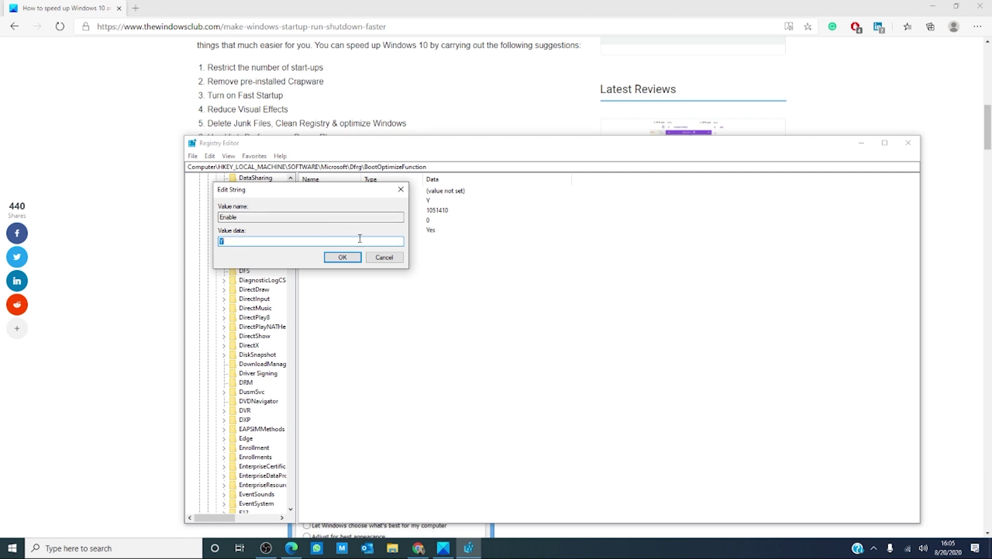
click(341, 256)
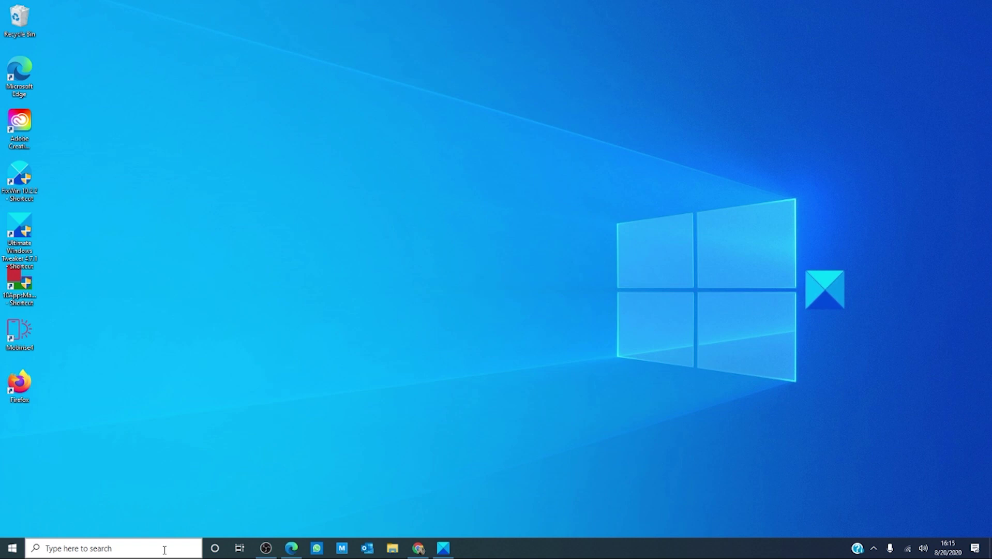
- Start a Windows search for the screen saver setting
click(165, 547)
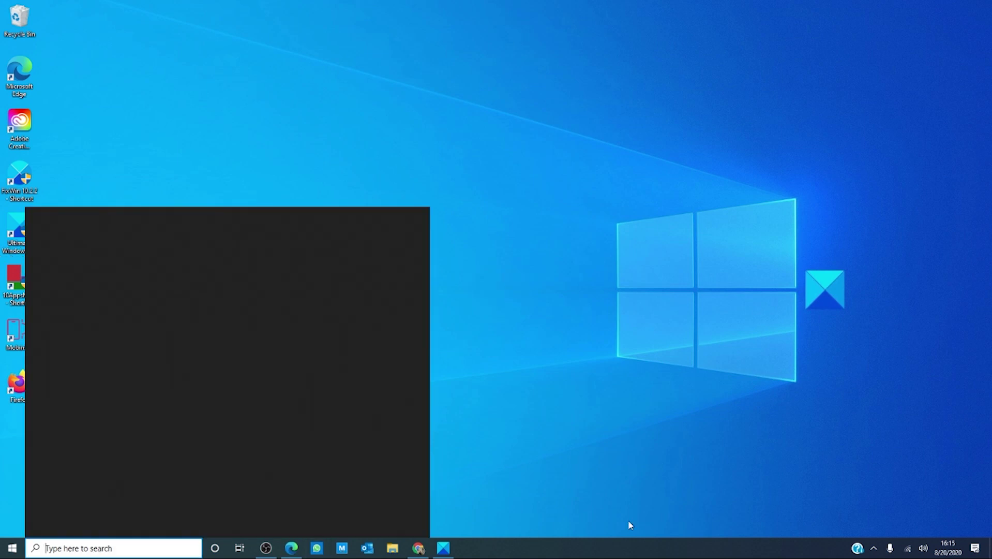
- Confirm the screen saver is set to (None) and close Screen Saver Settings
click(630, 526)
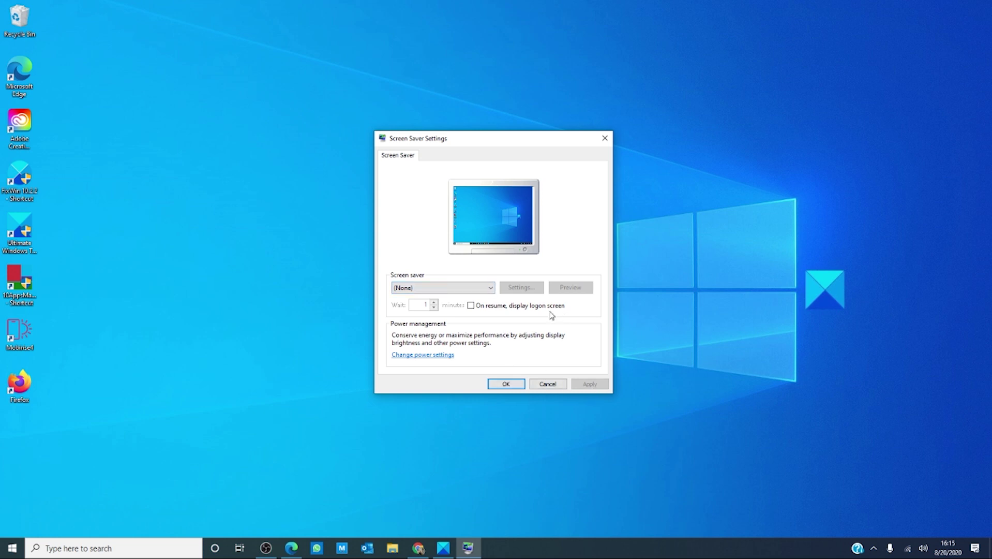
click(605, 138)
click(286, 550)
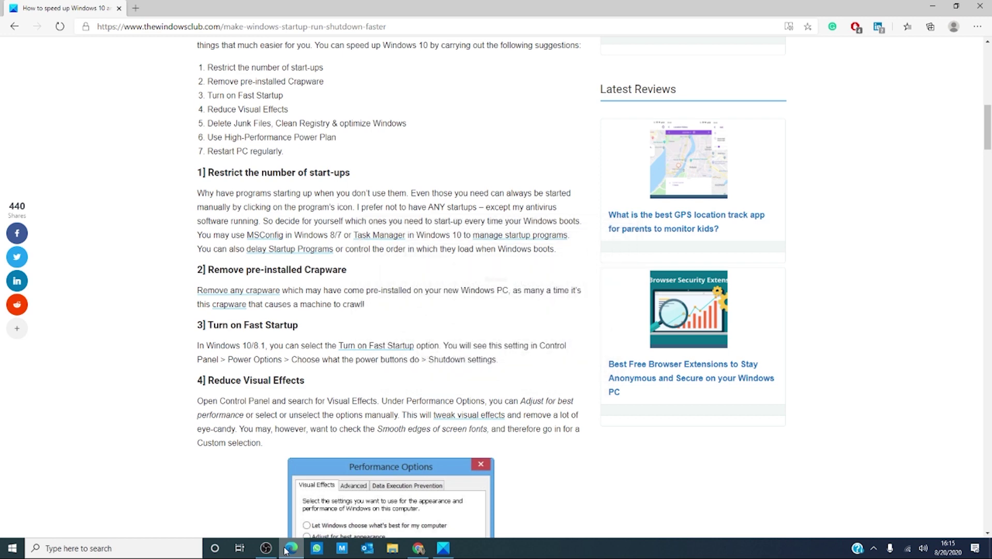
scroll(415, 537, down, 4)
scroll(415, 538, down, 2)
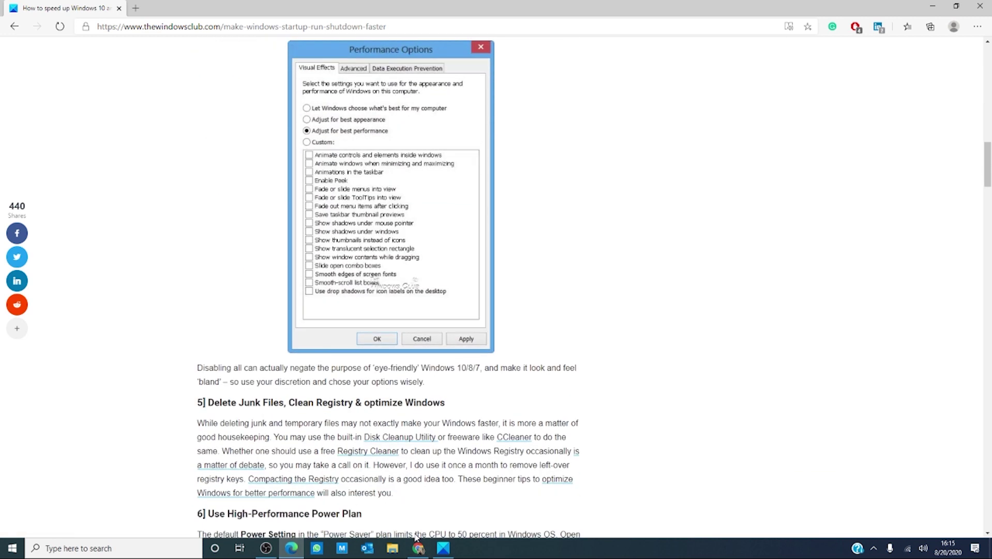
scroll(414, 538, down, 1)
scroll(416, 537, down, 2)
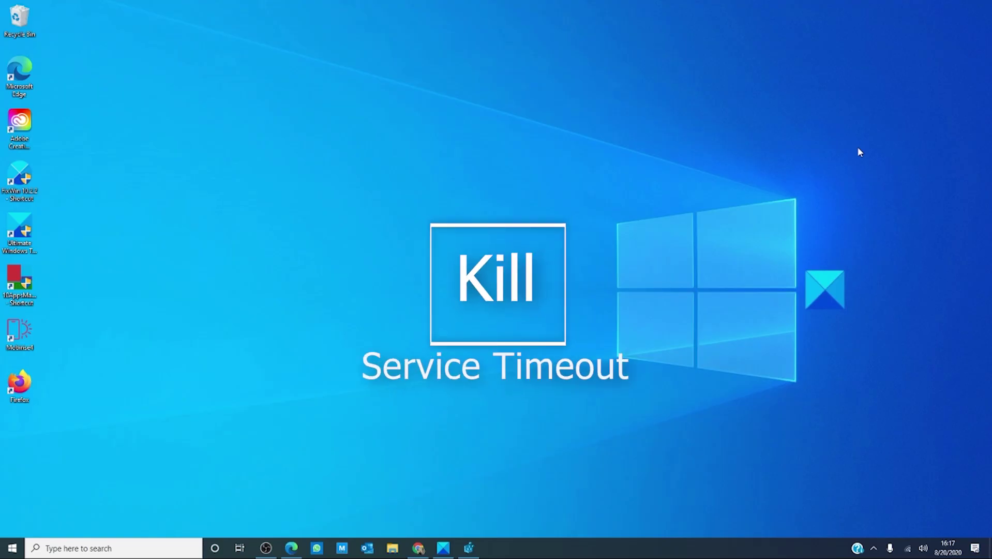
- In Registry Editor, navigate to HKLM\SYSTEM\CurrentControlSet\Control and show its values
click(469, 548)
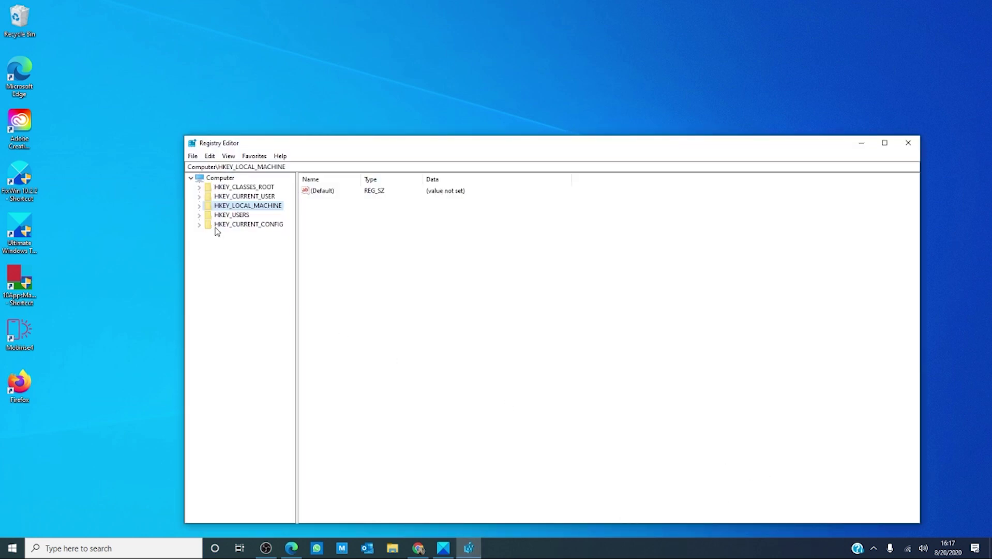
click(199, 207)
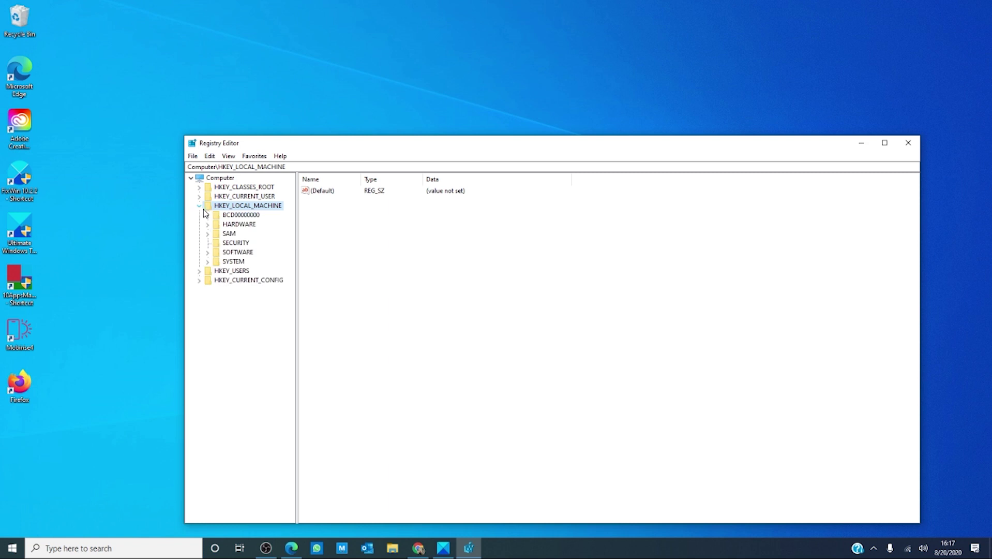
click(207, 262)
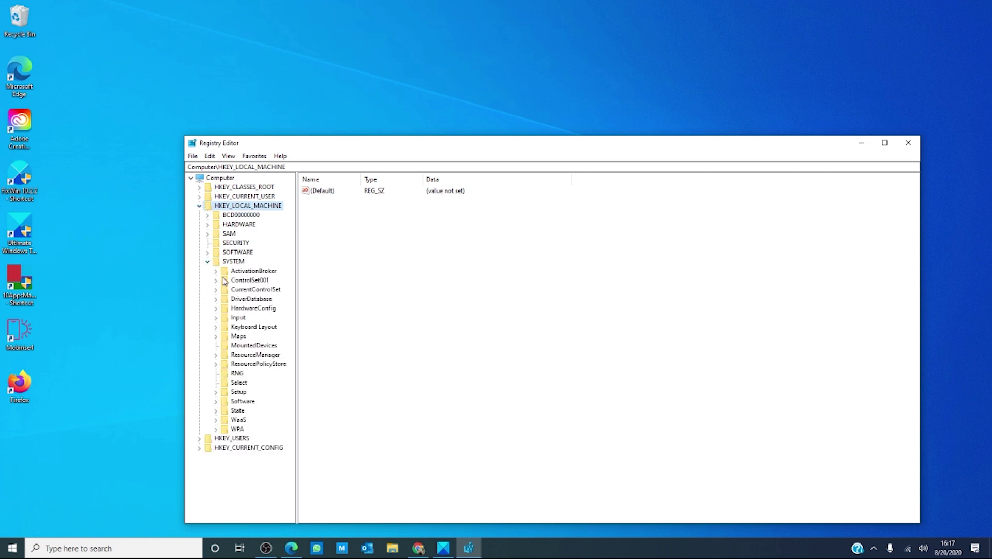
click(215, 290)
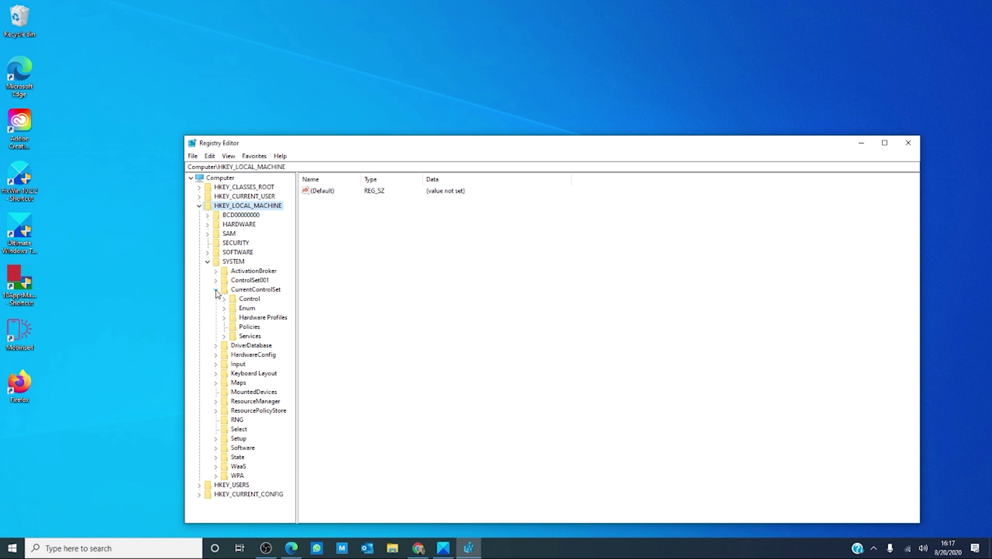
double_click(243, 300)
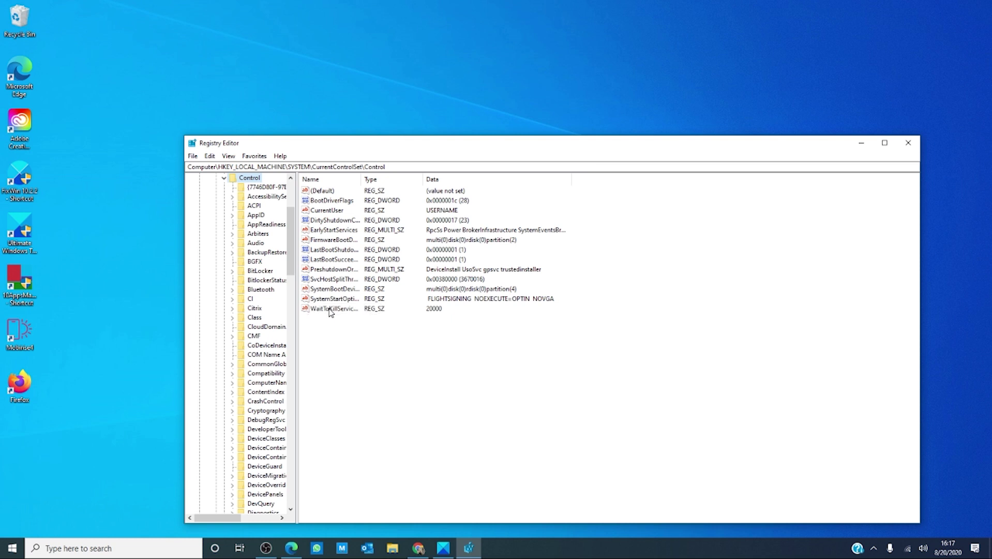
- Modify WaitToKillServiceTimeout and confirm its value of 20000
right_click(329, 311)
click(344, 316)
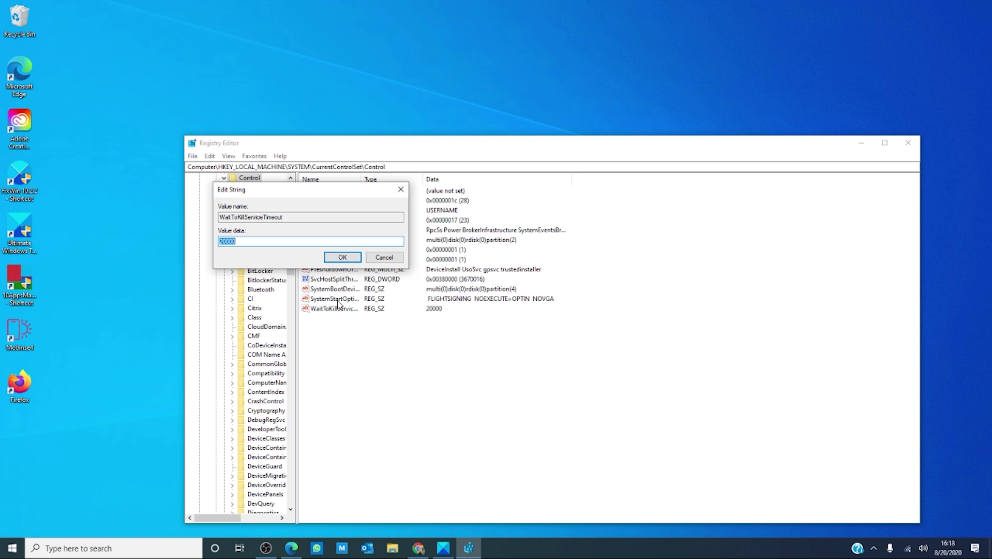
click(342, 256)
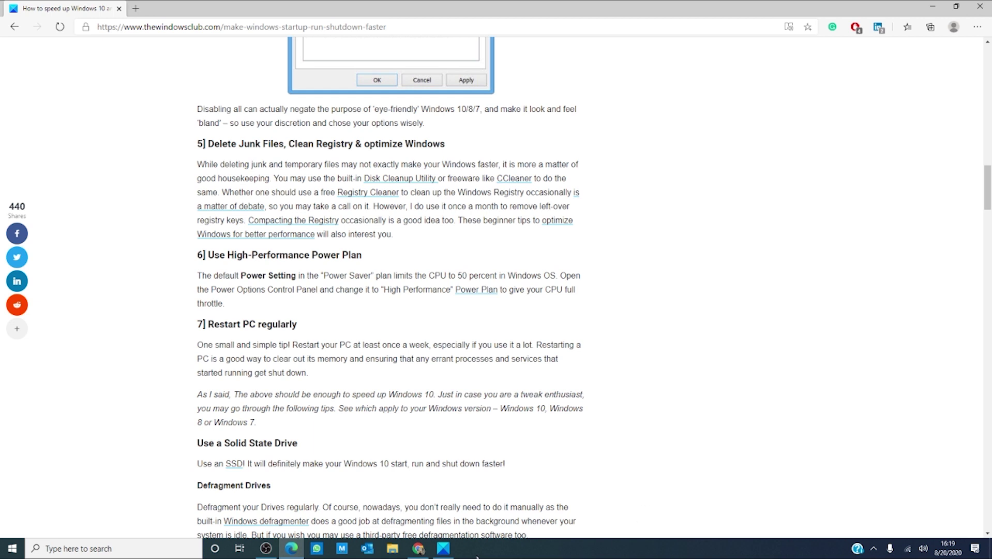
- Bring up Ultimate Windows Tweaker over the Edge speed-up article
click(444, 550)
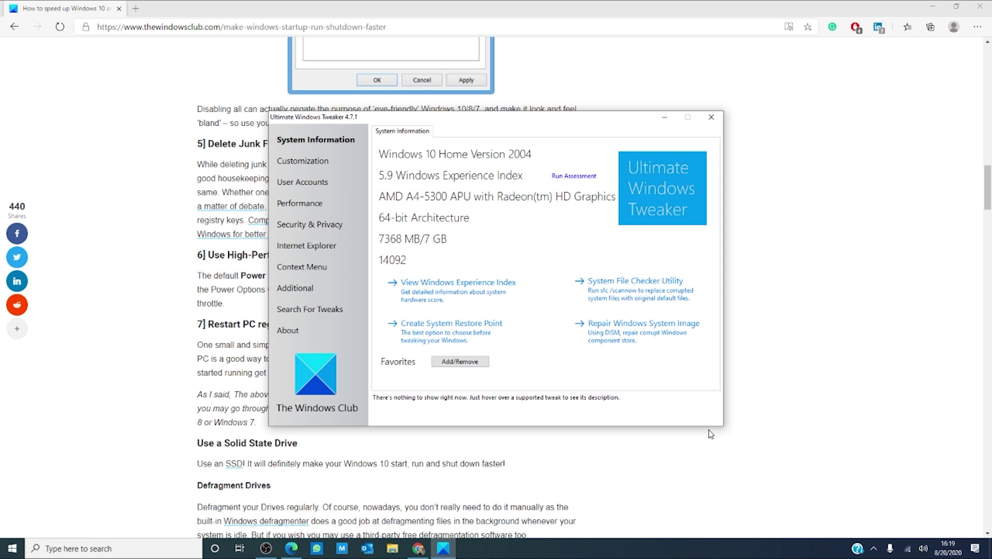
click(665, 117)
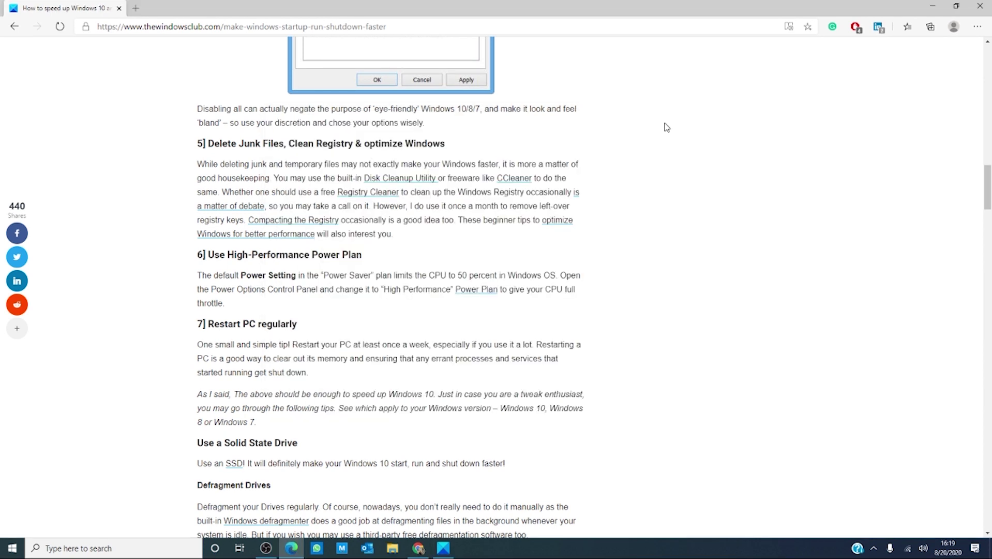